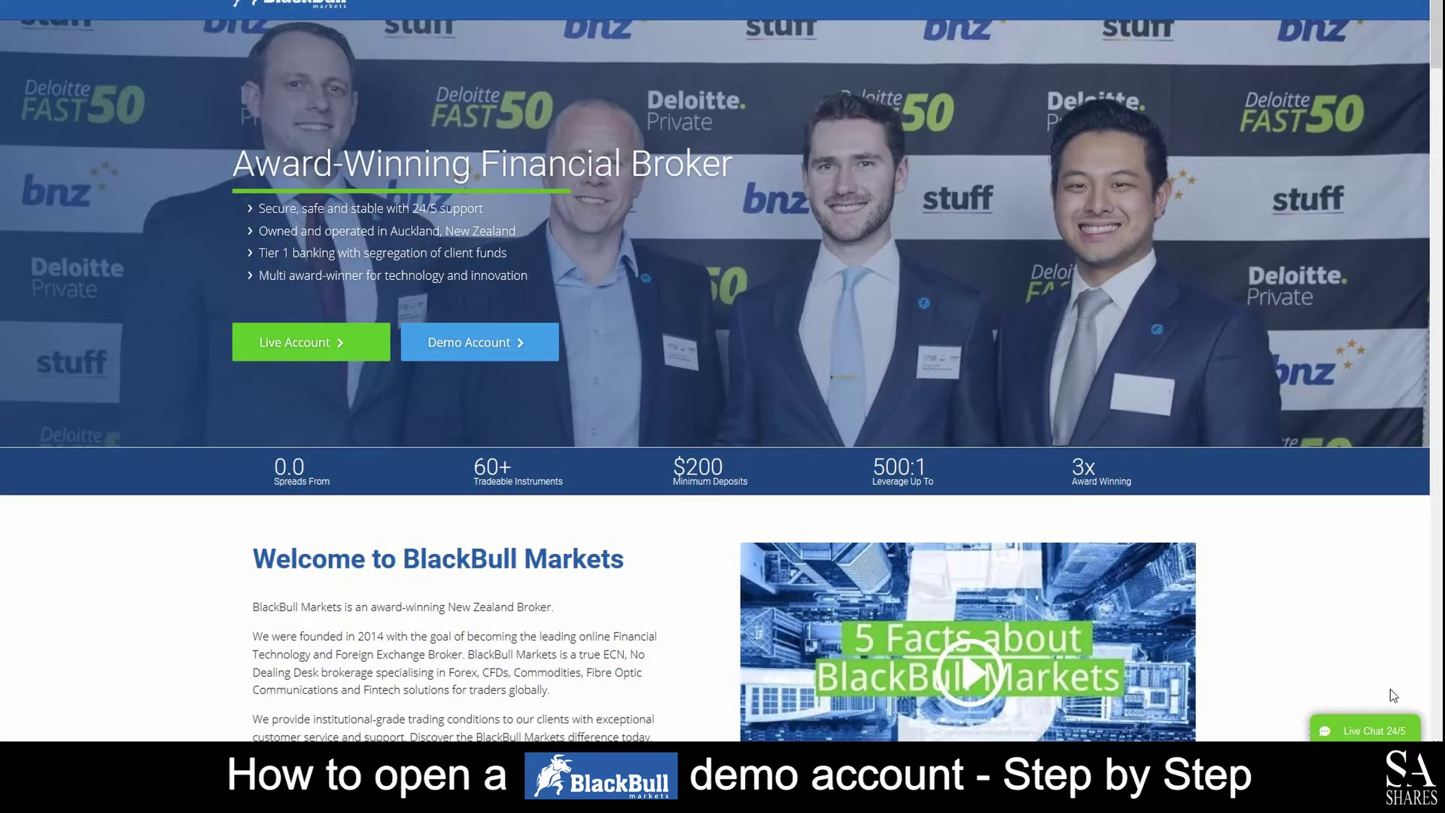
- Open the live chat panel, then the Try a 30 Day Demo sign-up form
left_click(1369, 727)
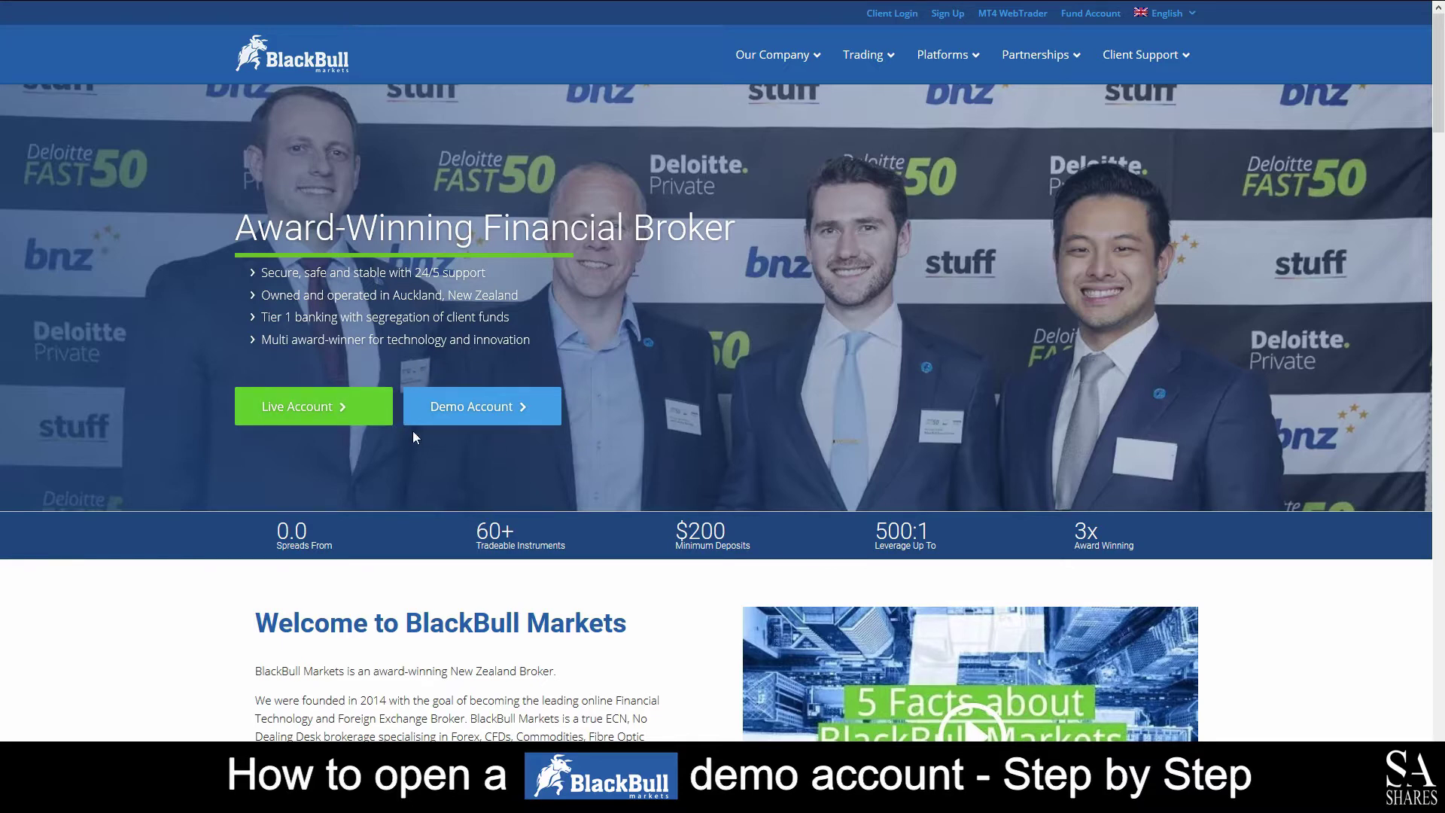
left_click(473, 410)
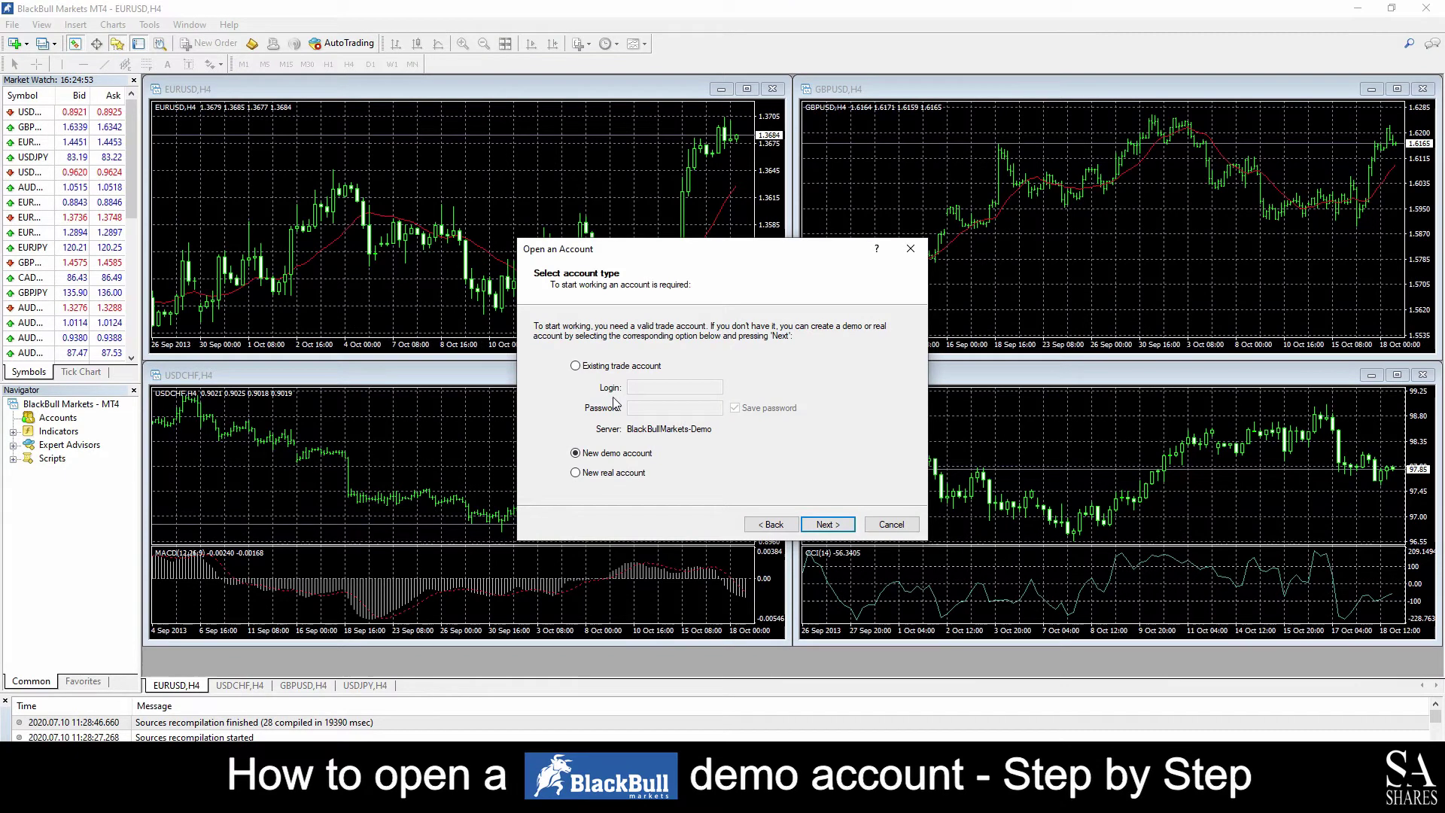
- Log in as an existing trade account using the pasted demo login and password
left_click(603, 366)
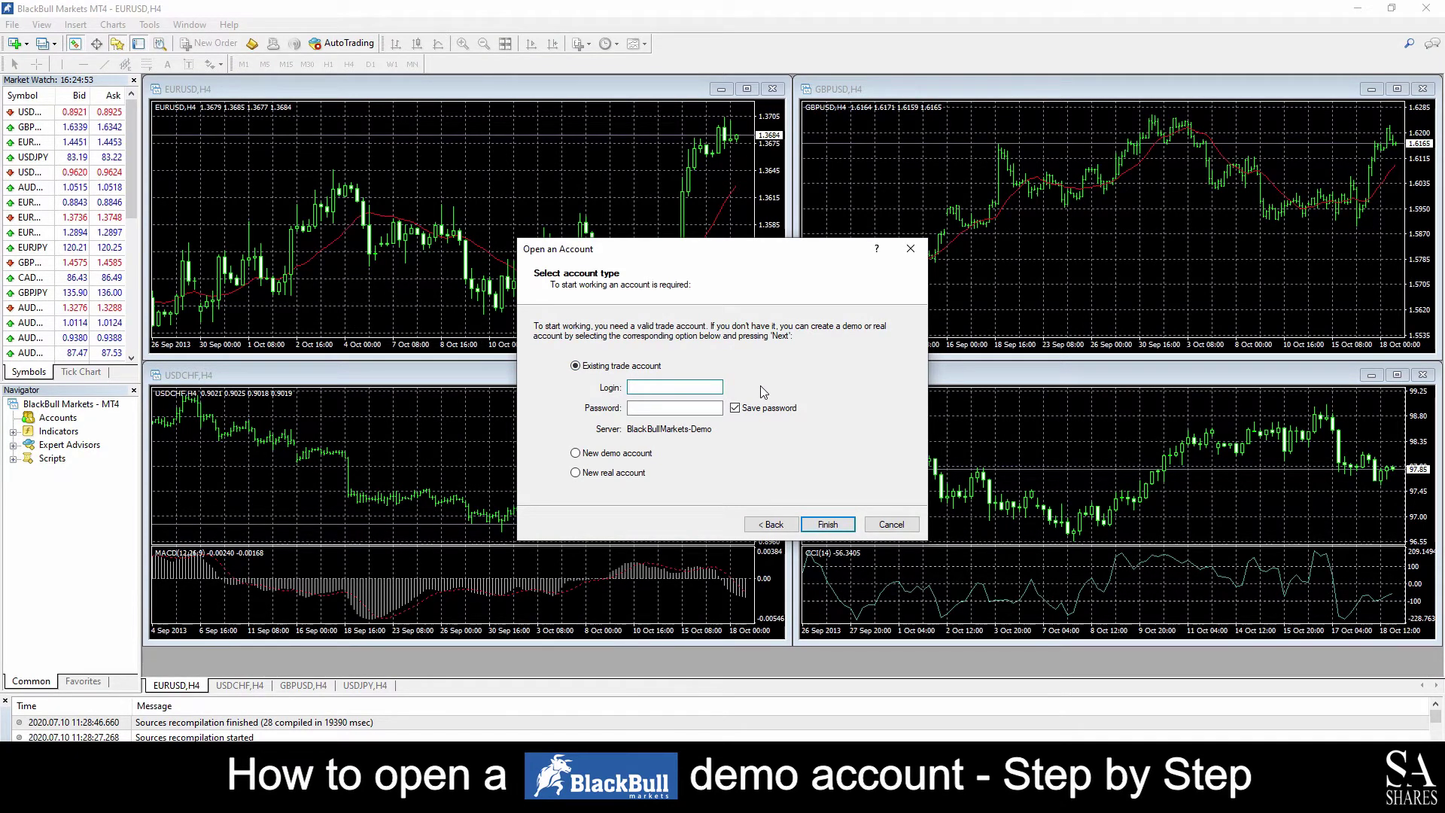
key("ctrl+v")
key("Tab")
key("ctrl+v")
left_click(825, 524)
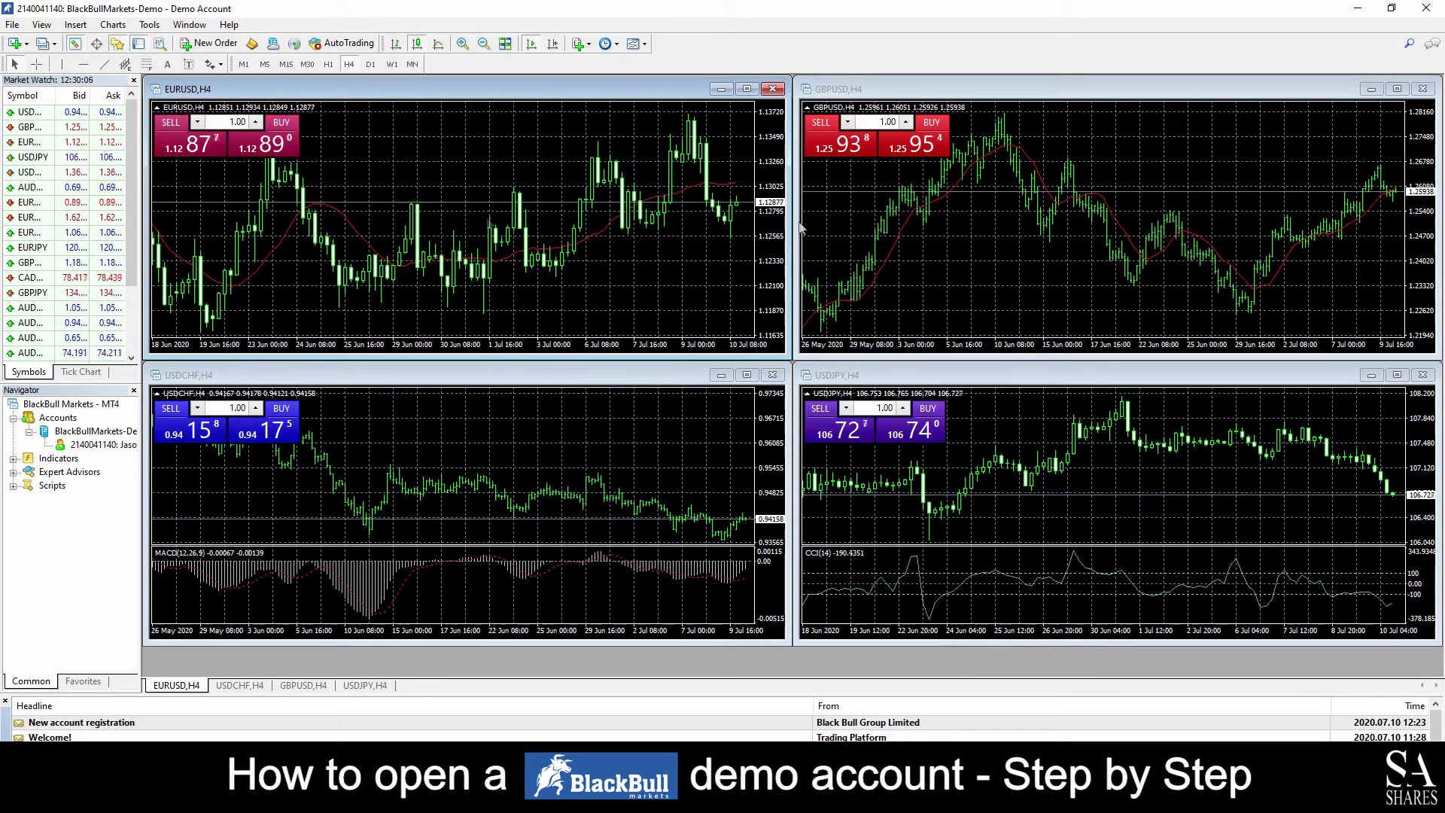
- Zoom the EURUSD chart in and out, make it a bar chart, and widen Market Watch
left_click(461, 44)
left_click(461, 43)
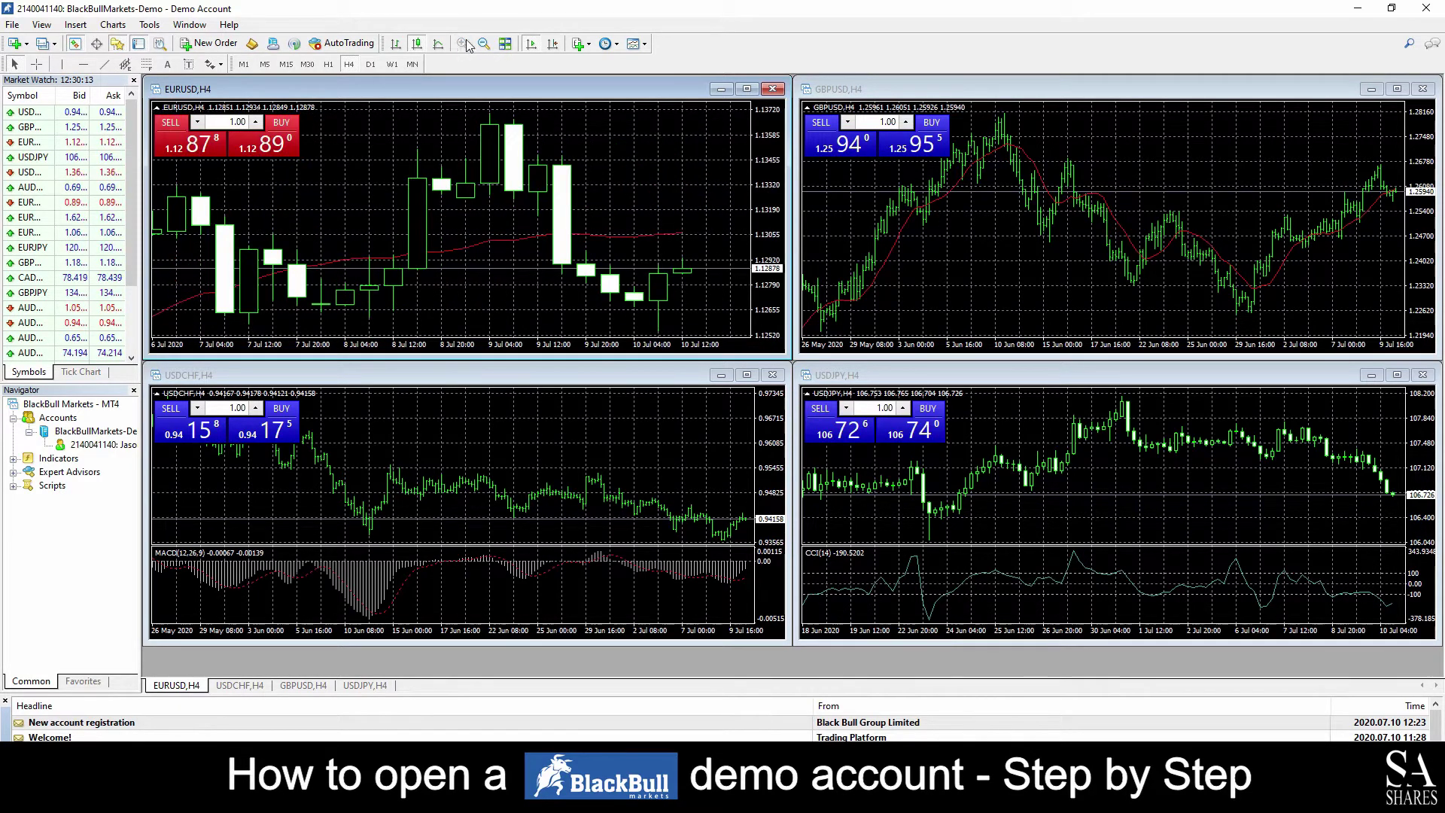
left_click(483, 43)
left_click(483, 44)
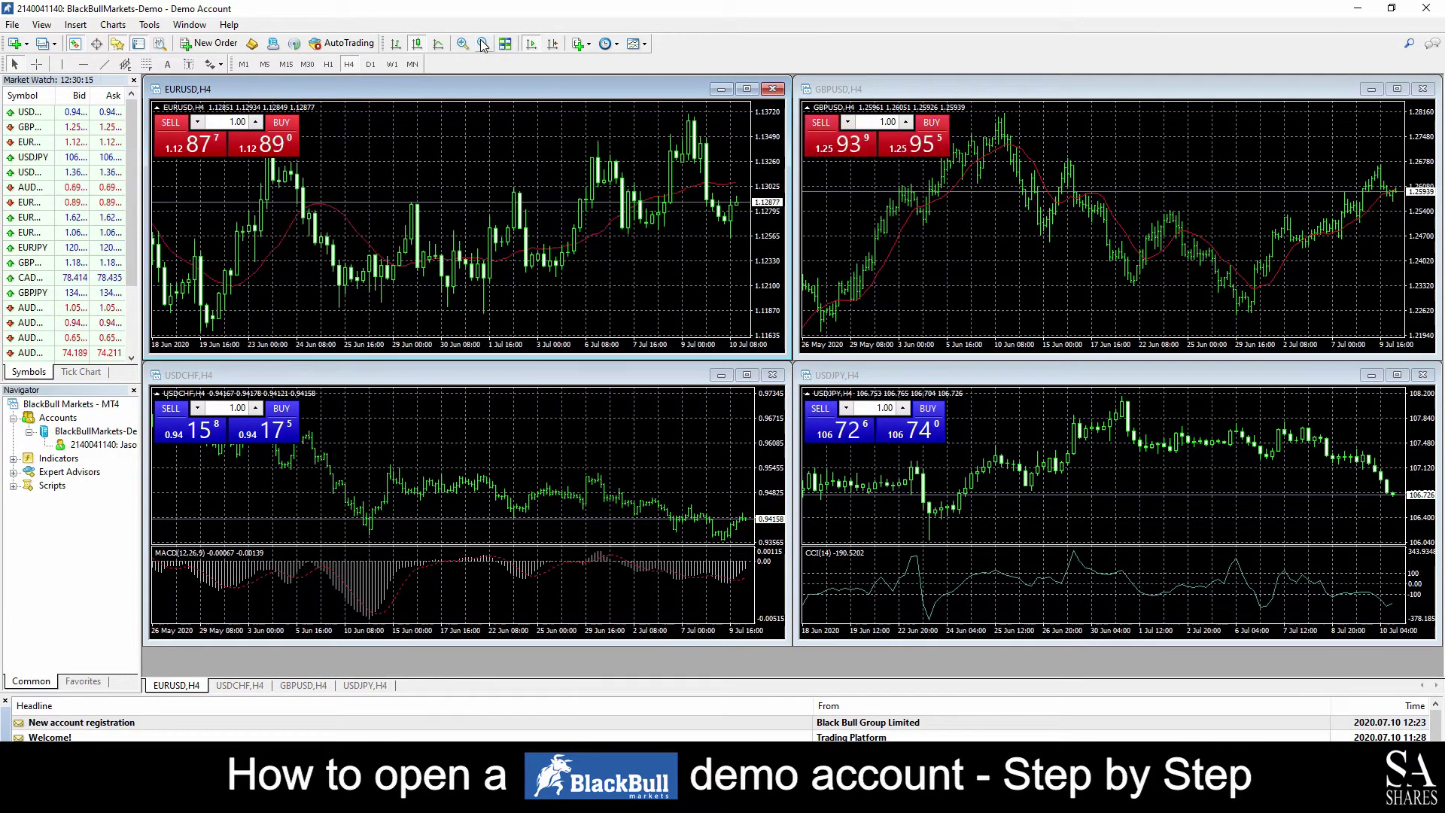
left_click(484, 44)
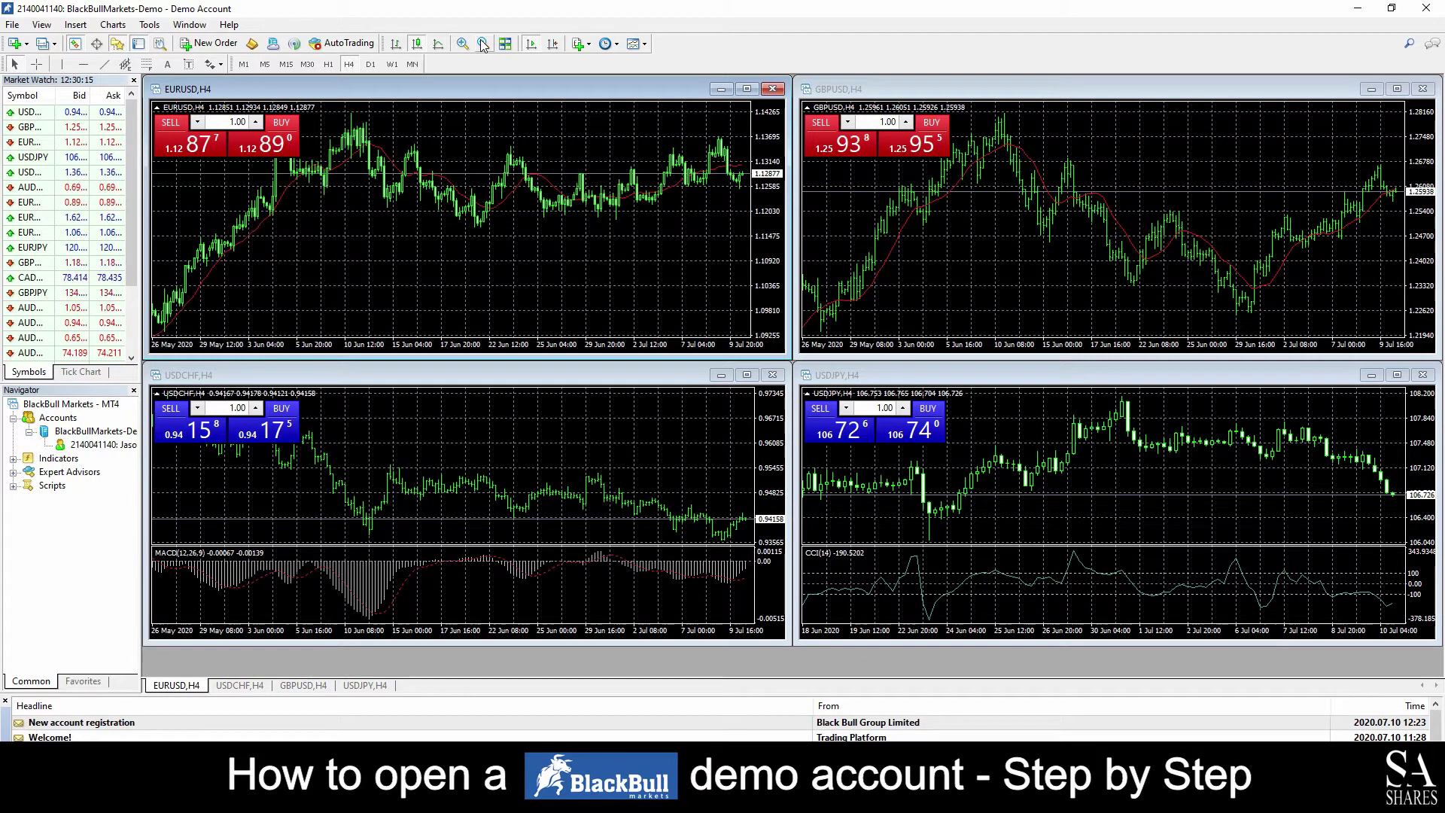
left_click(436, 45)
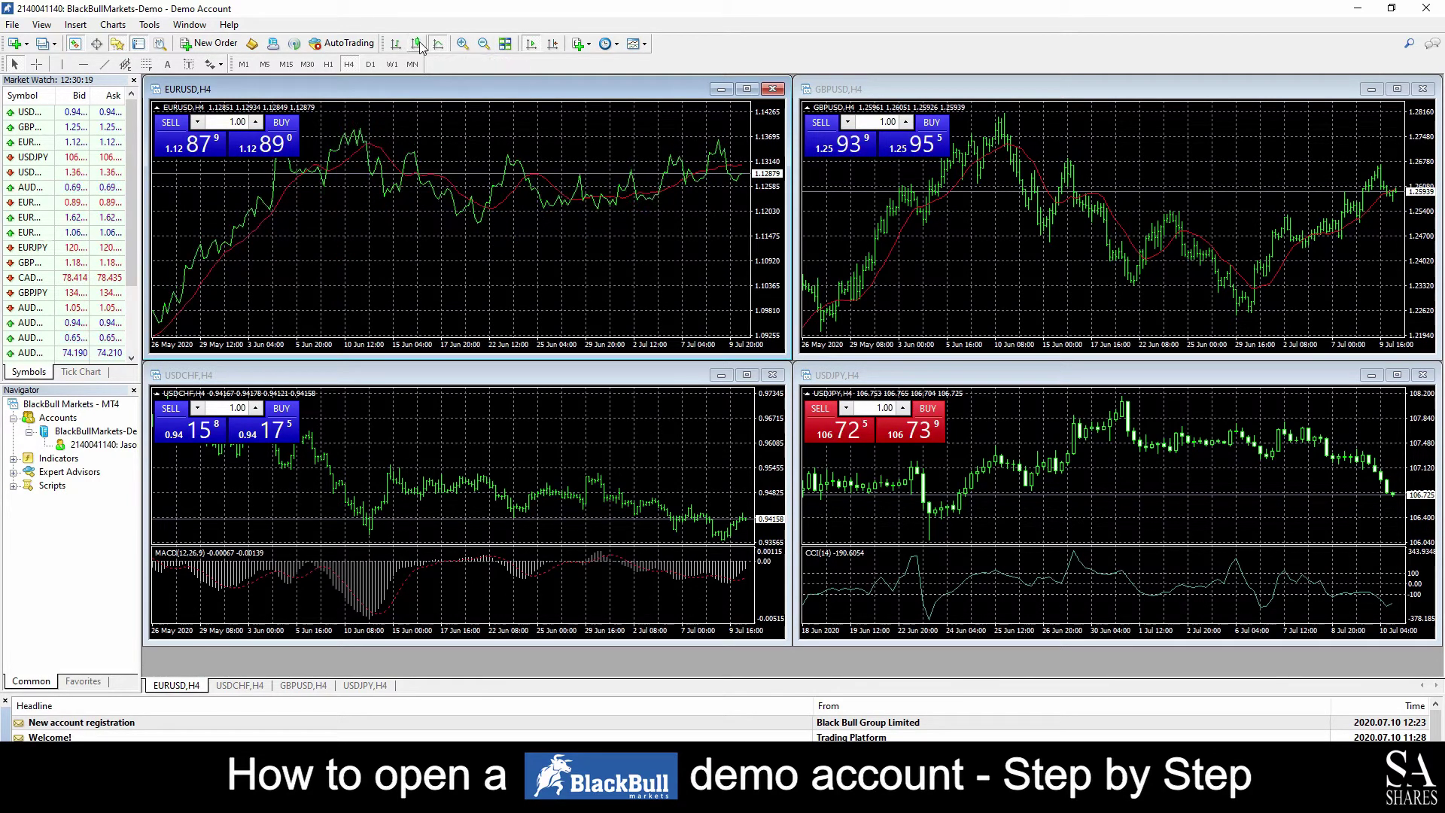
left_click(394, 43)
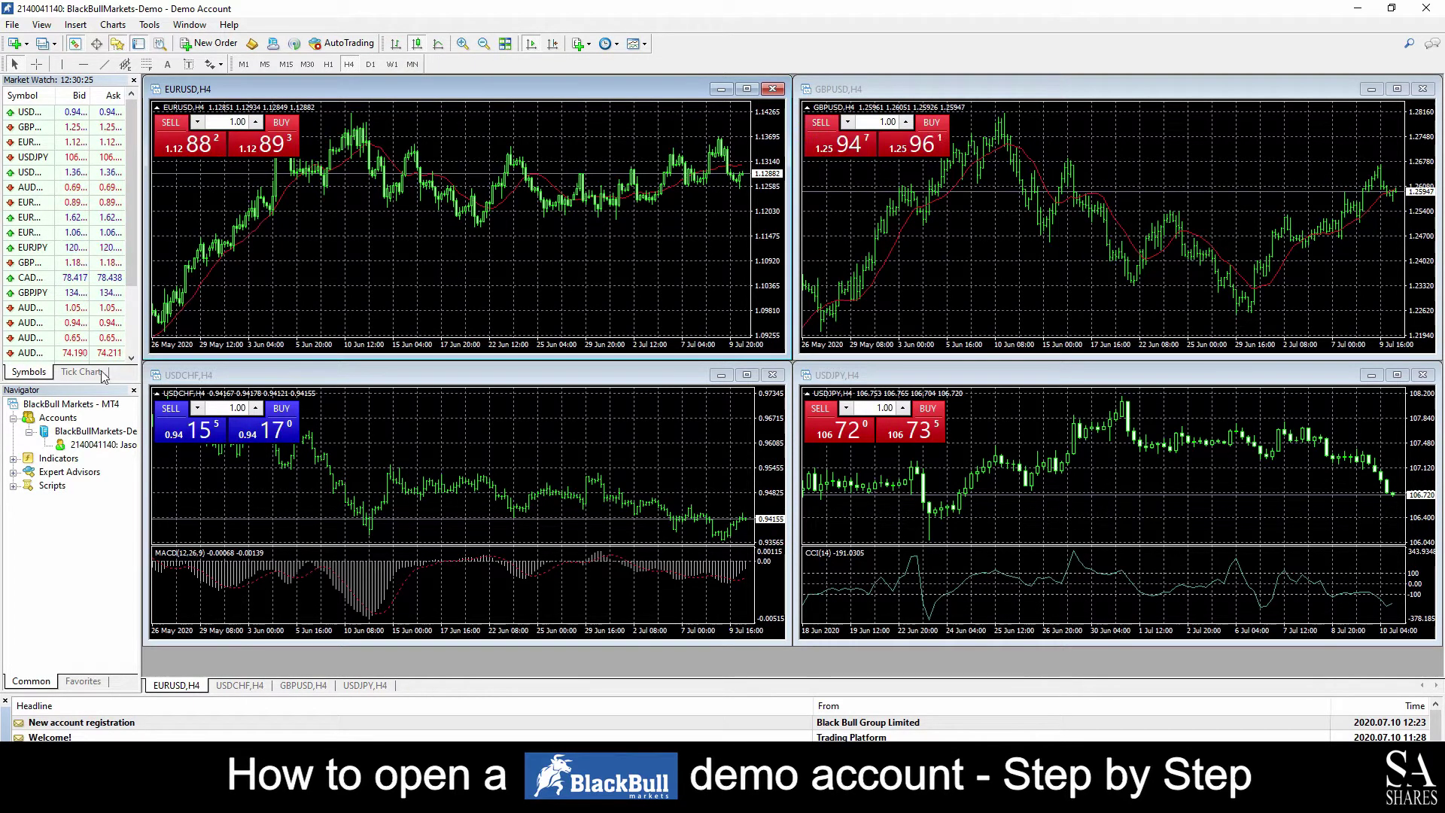
left_click(28, 112)
left_click_drag(141, 120, 253, 110)
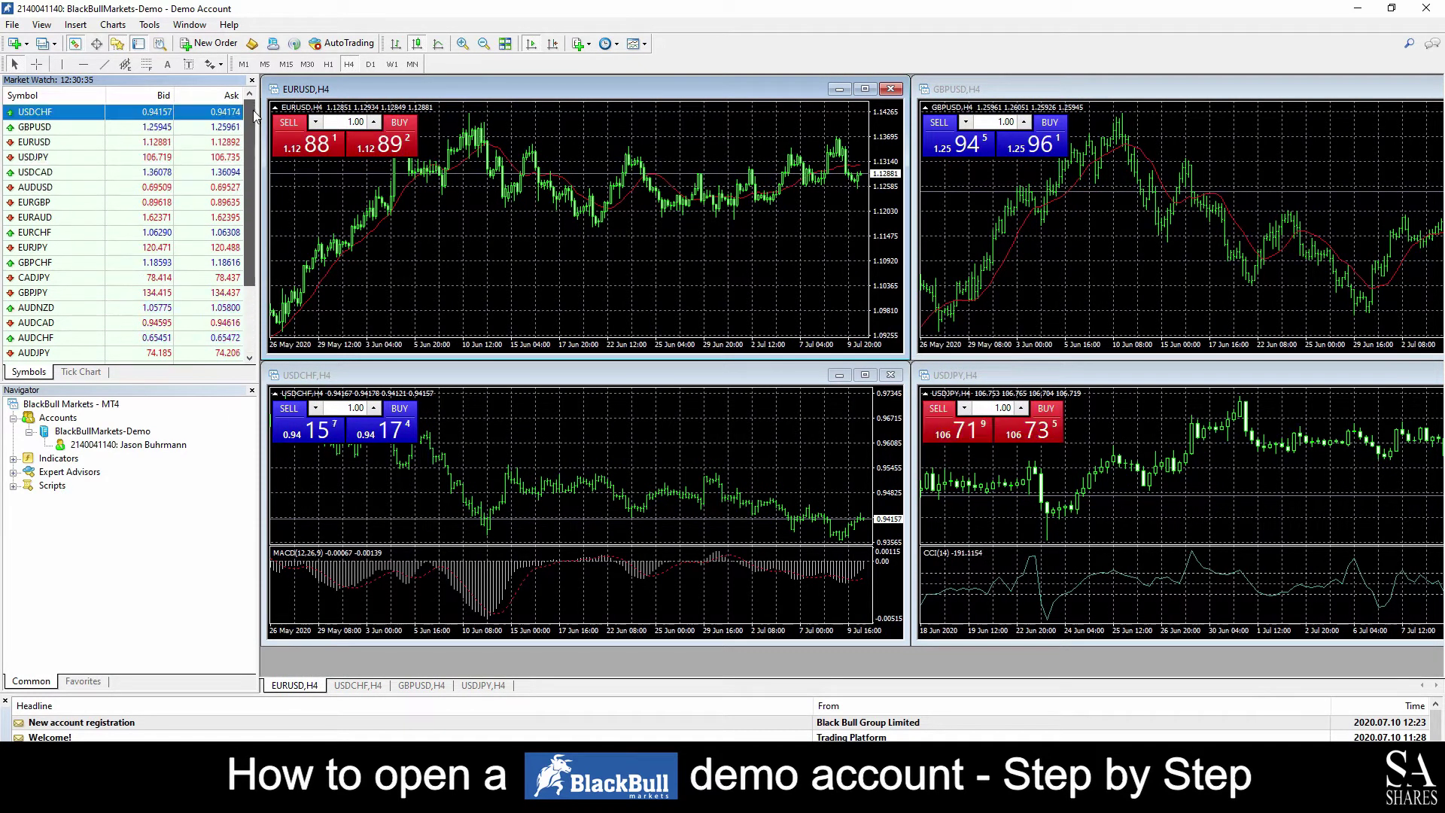
right_click(193, 129)
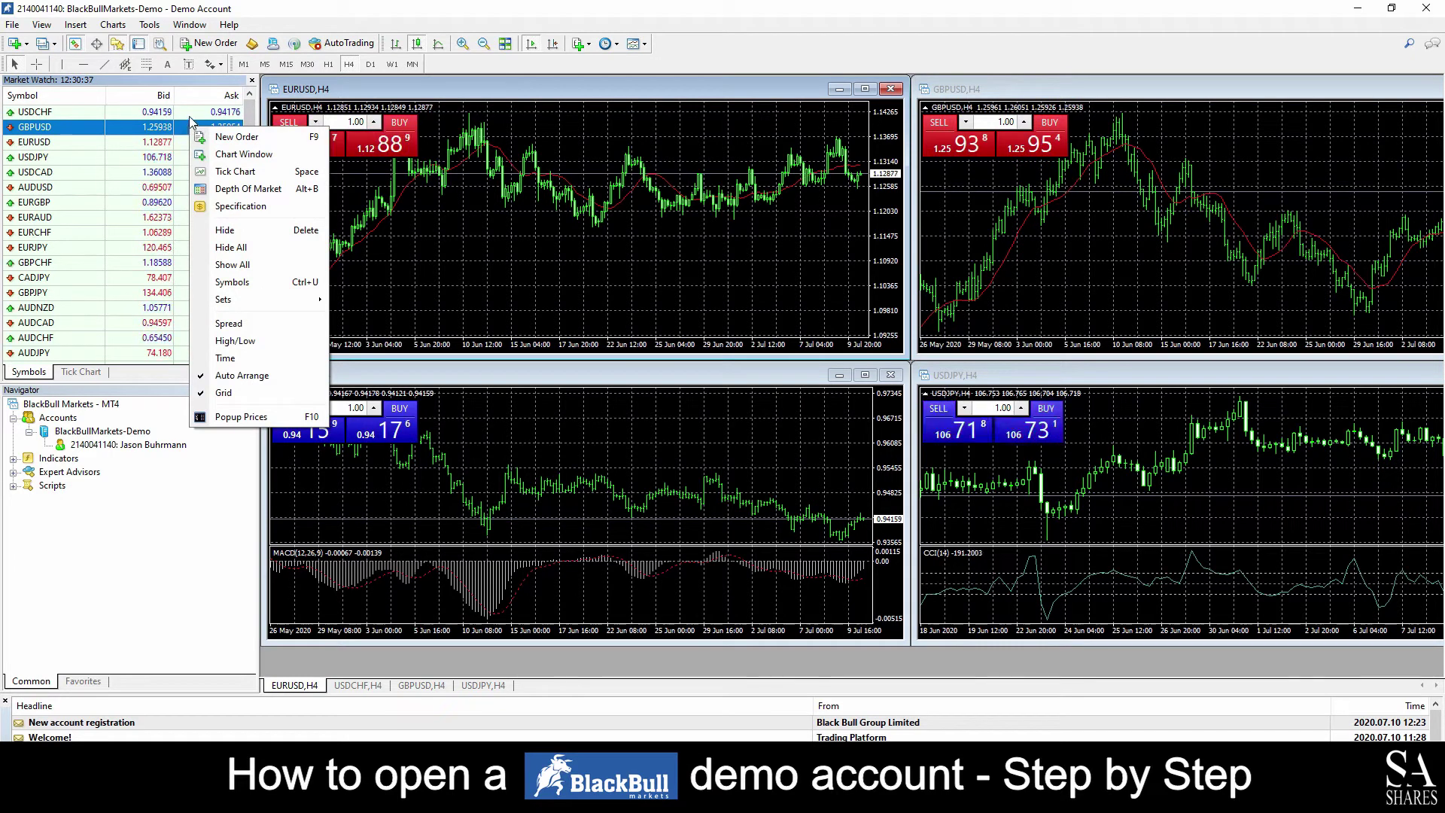
right_click(60, 130)
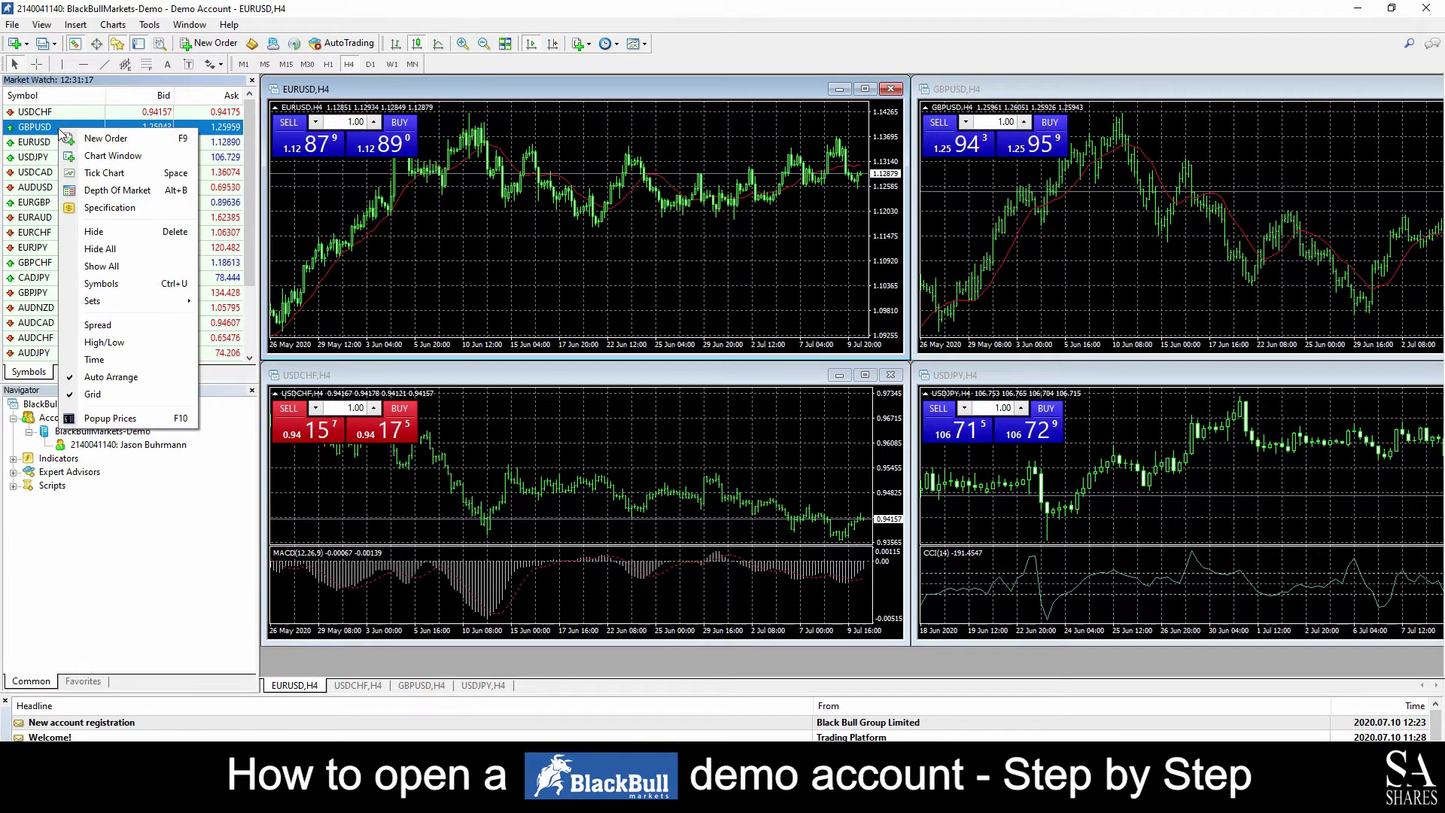
left_click(114, 155)
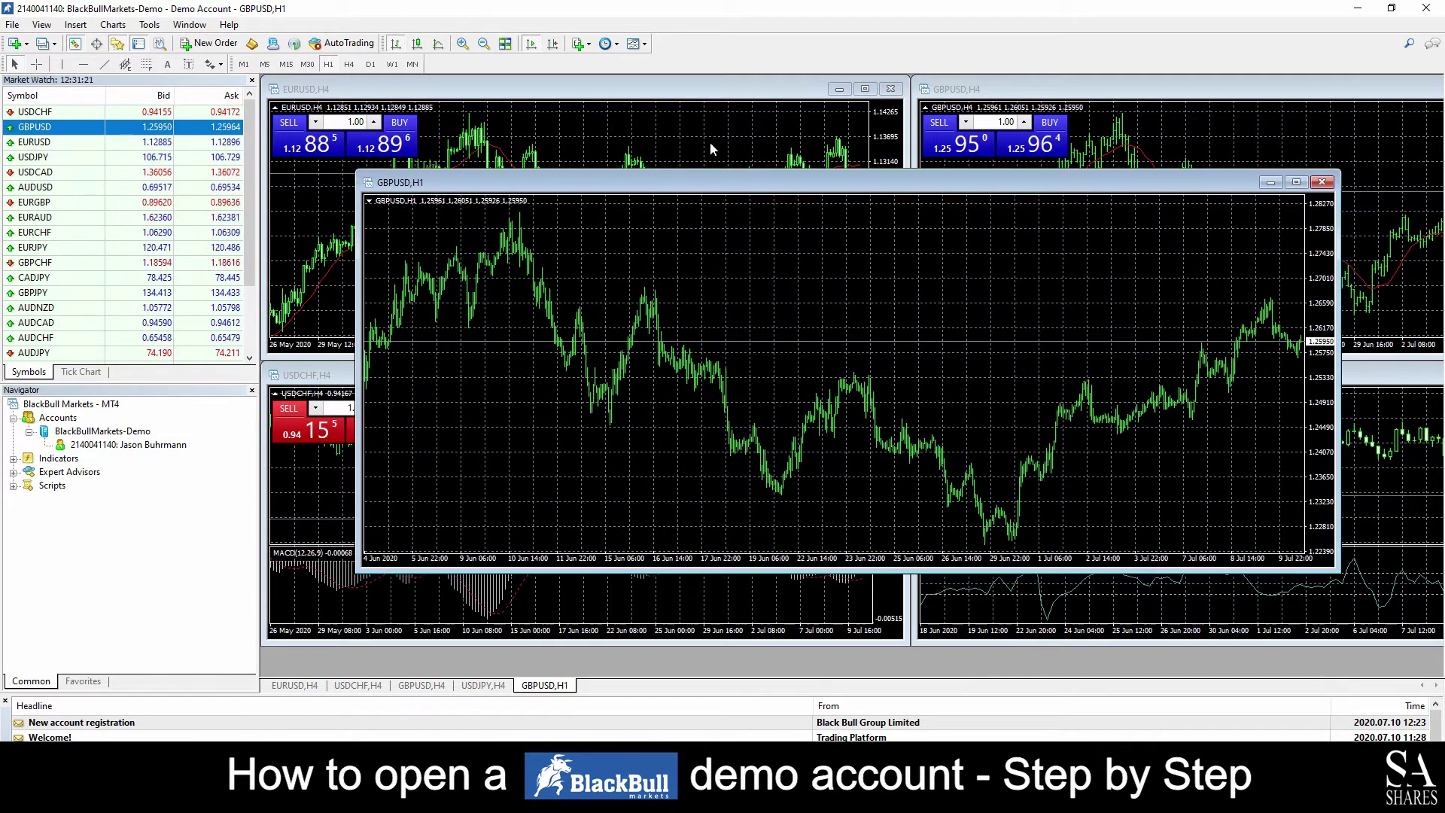
left_click_drag(739, 187, 647, 94)
left_click_drag(1253, 490, 1416, 676)
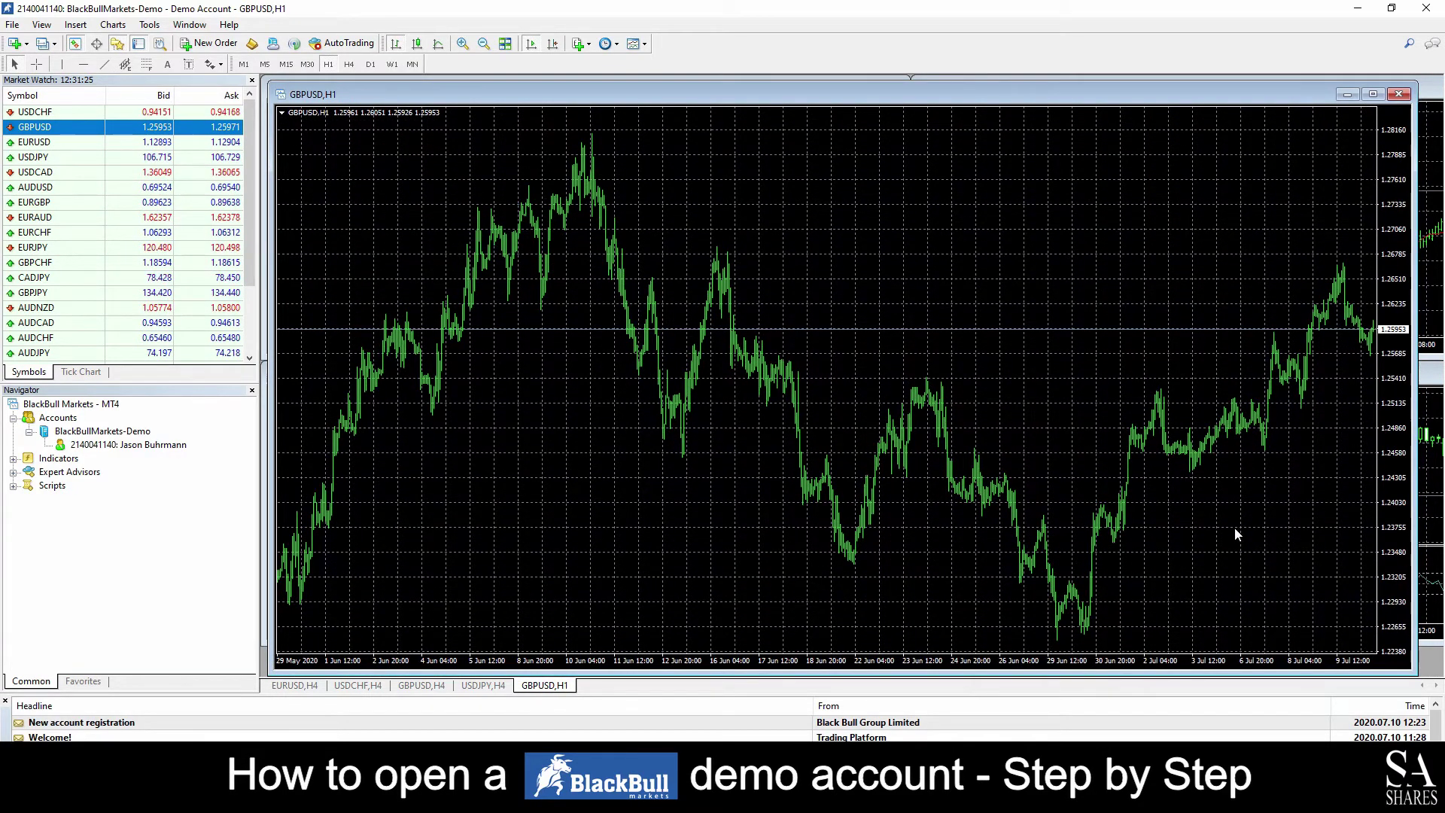
scroll(1236, 526, "left", 5)
scroll(1238, 521, "right", 5)
left_click(1398, 95)
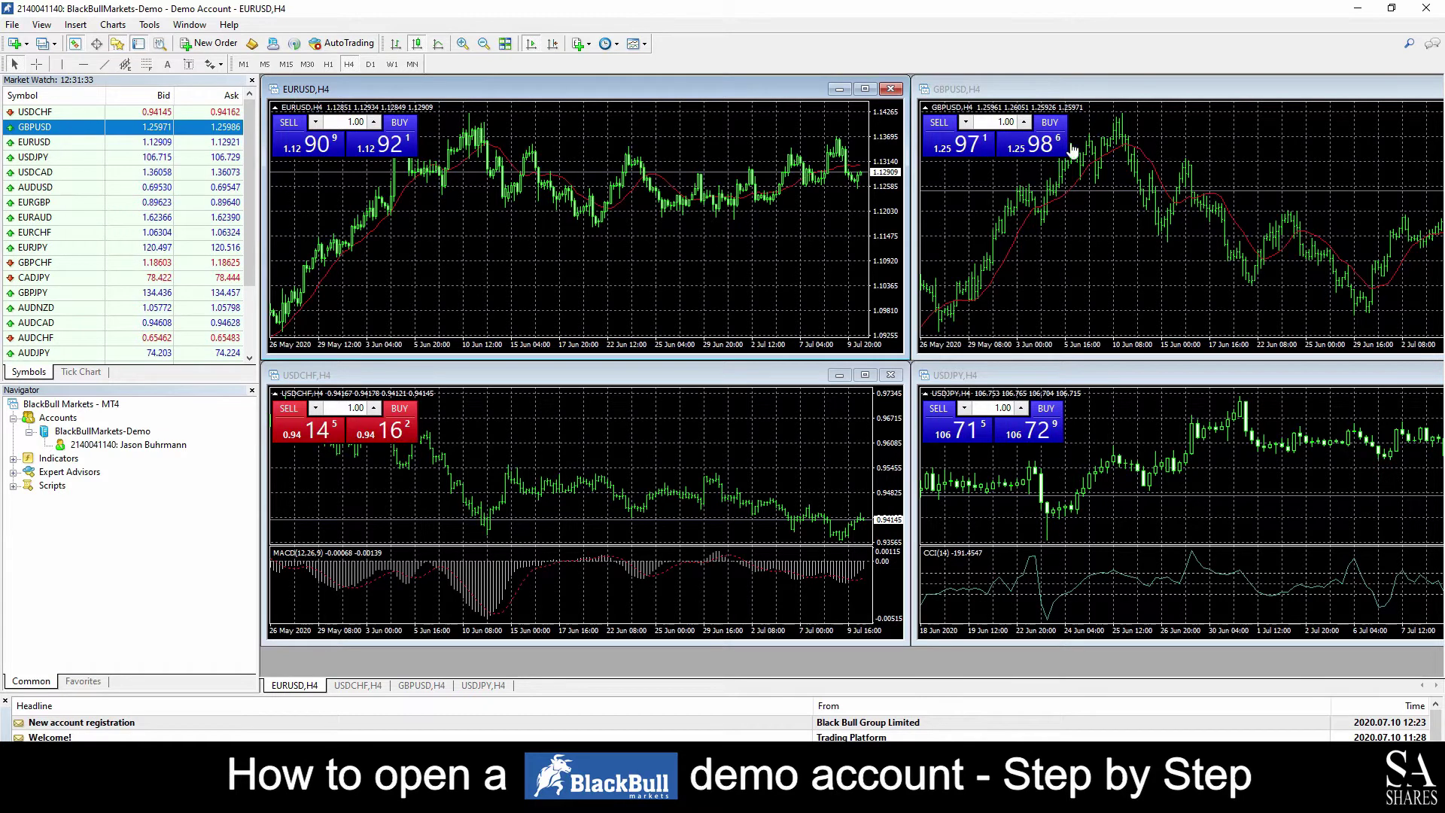
left_click(1024, 122)
left_click(1023, 122)
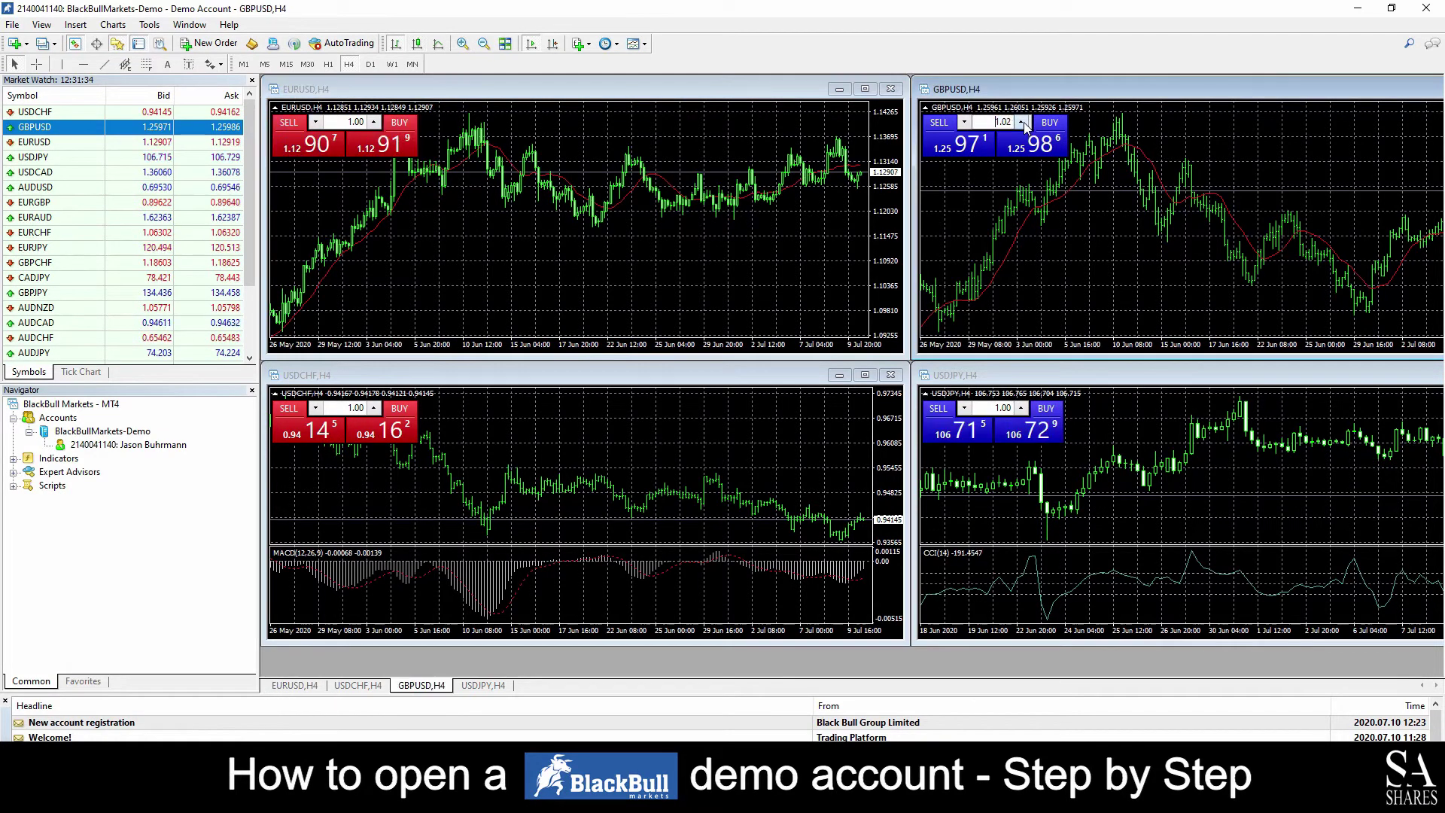
left_click(964, 121)
left_click(964, 122)
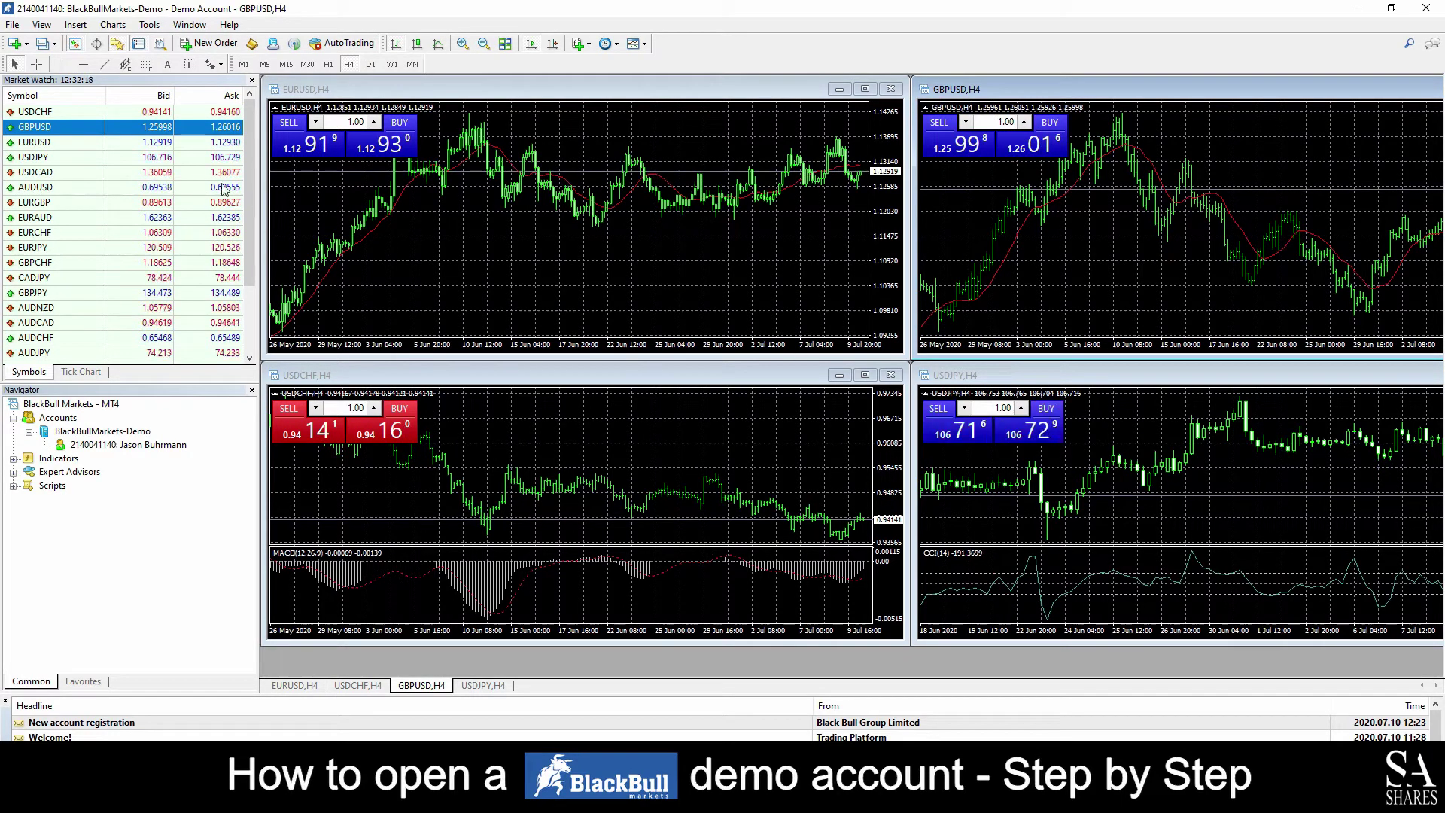
- Start a New Order for GBPUSD from its Market Watch context menu
right_click(54, 128)
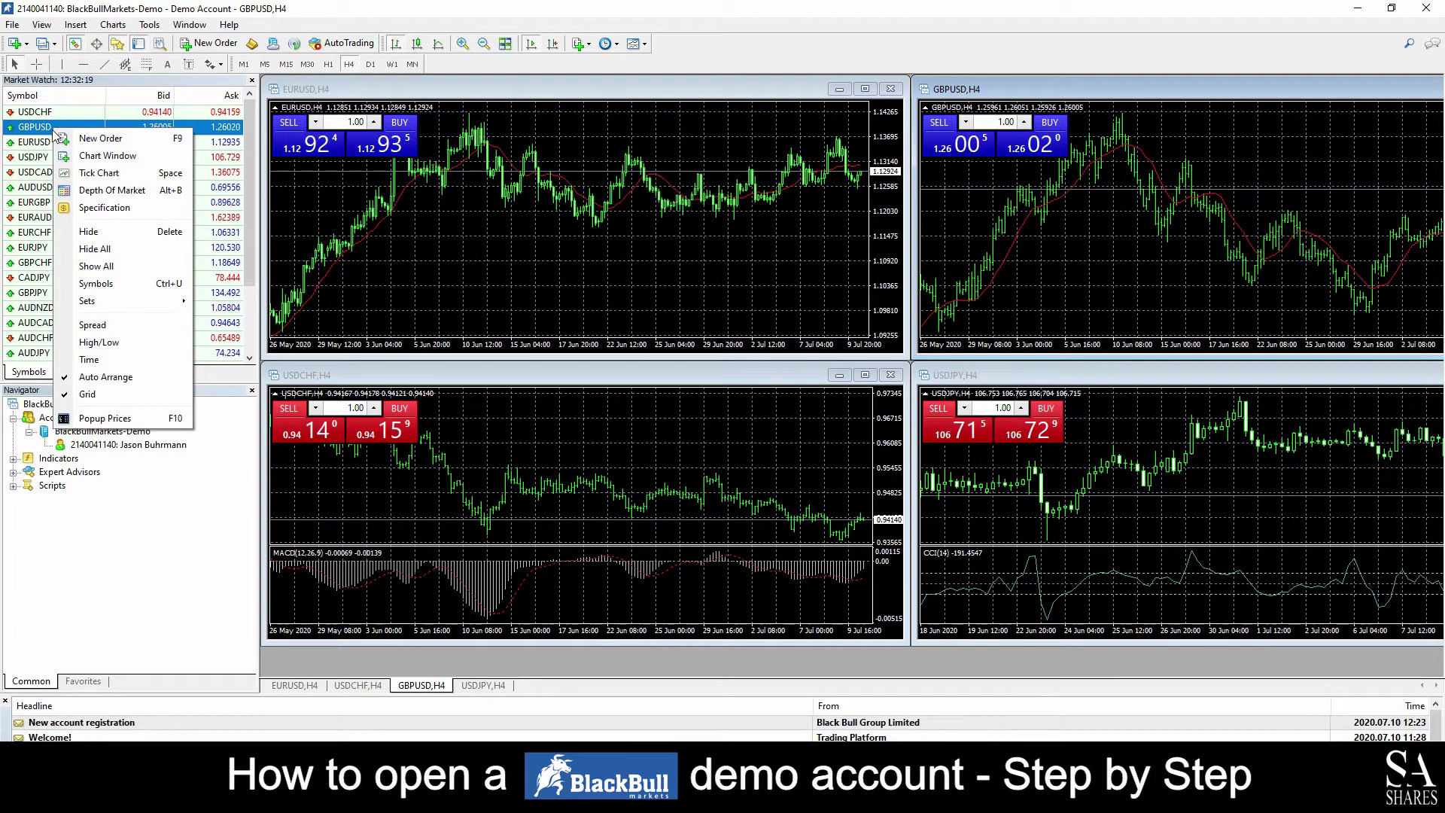
left_click(119, 140)
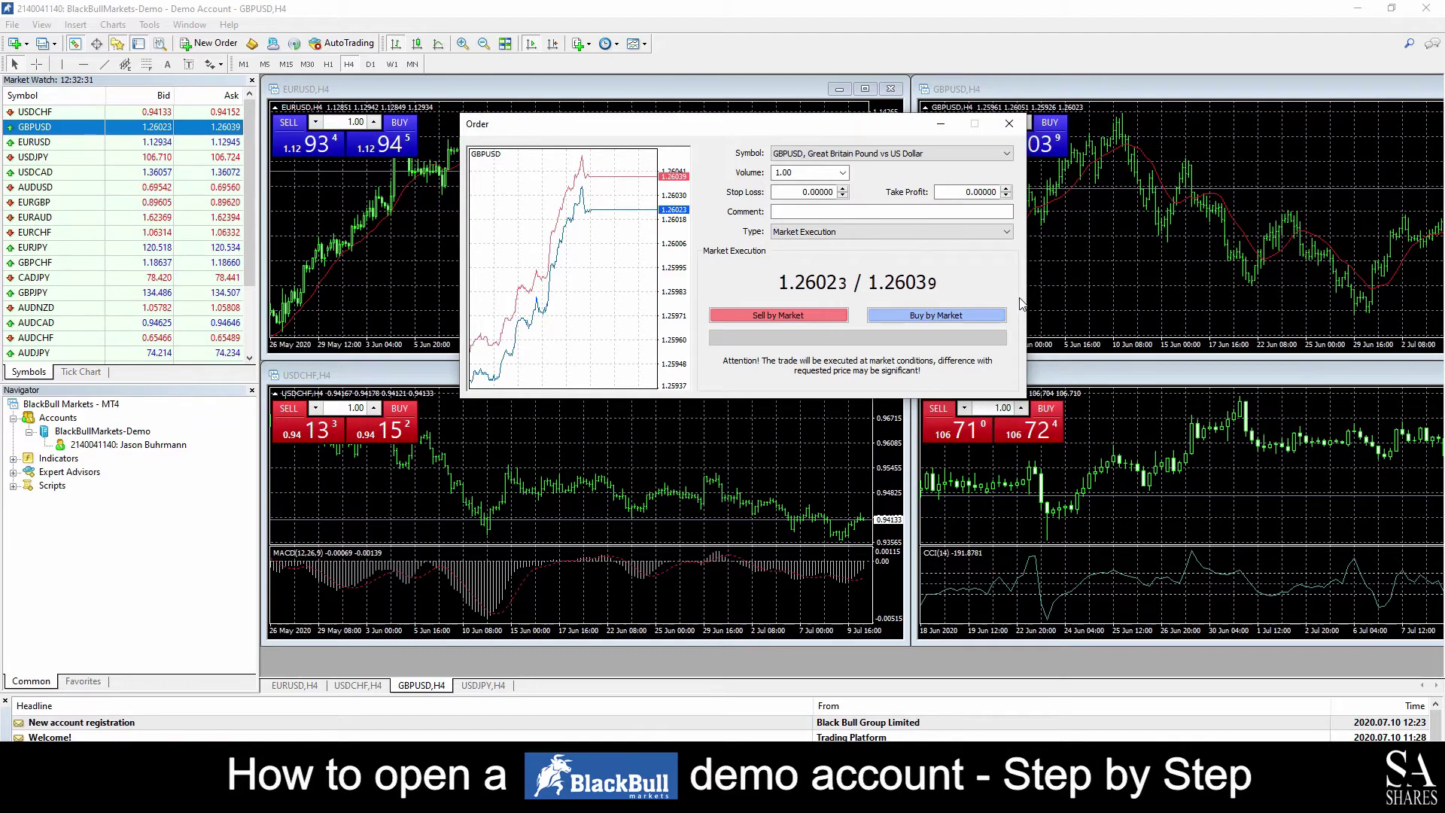
- Close the GBPUSD order window without placing a trade
left_click(1008, 124)
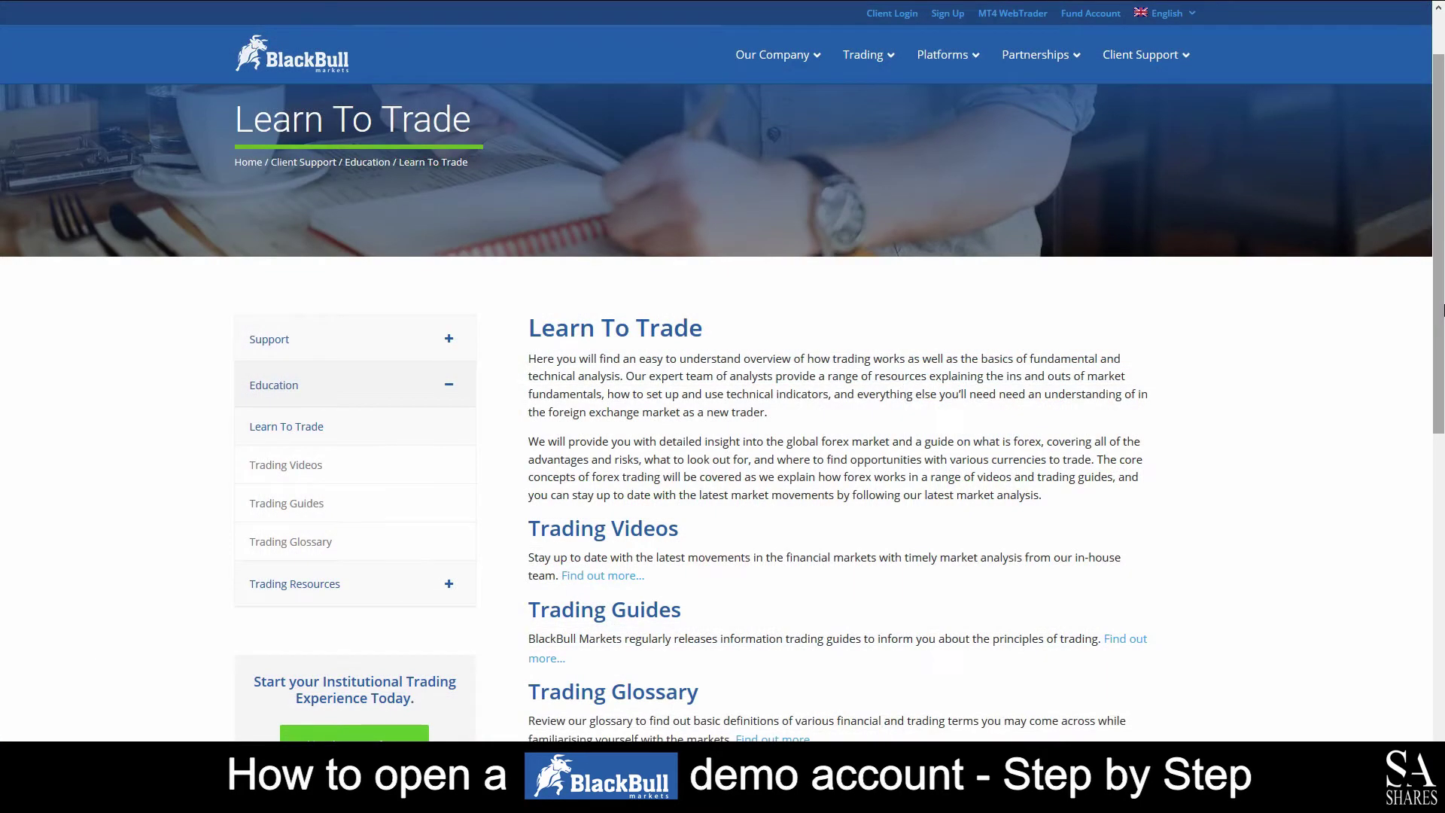